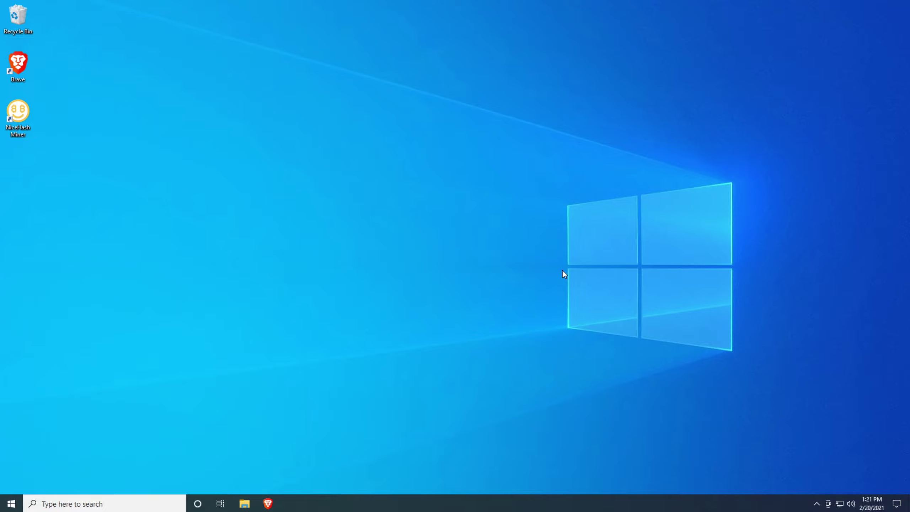
Step: Search 'afterburner' in a new Brave tab and open the official msi.com Afterburner page
click(267, 504)
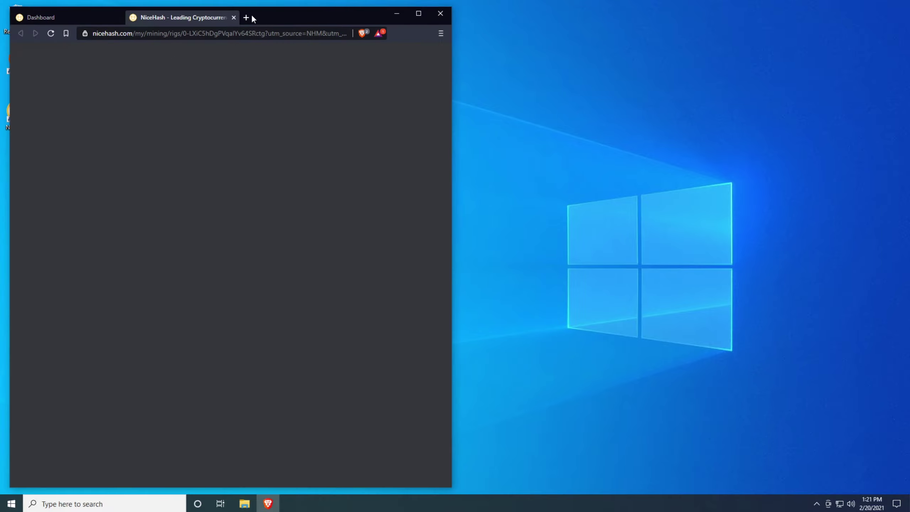
click(247, 16)
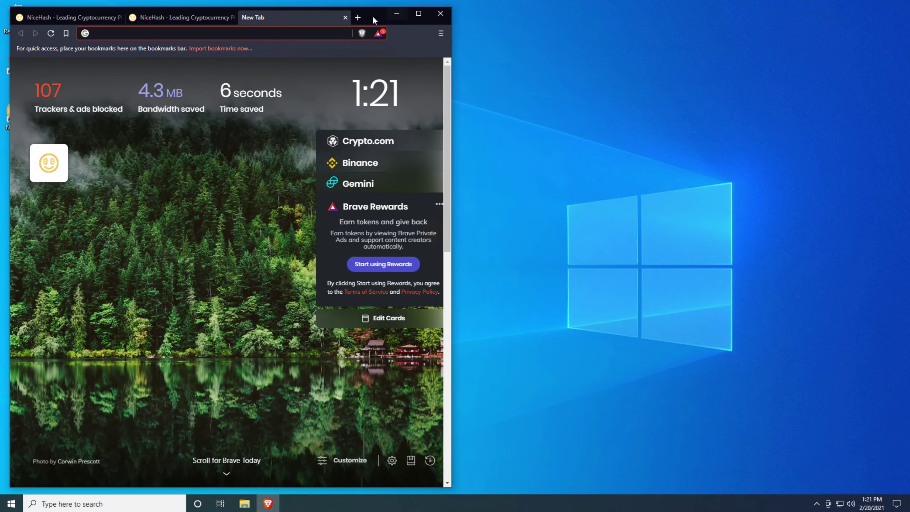
drag(371, 16, 577, 24)
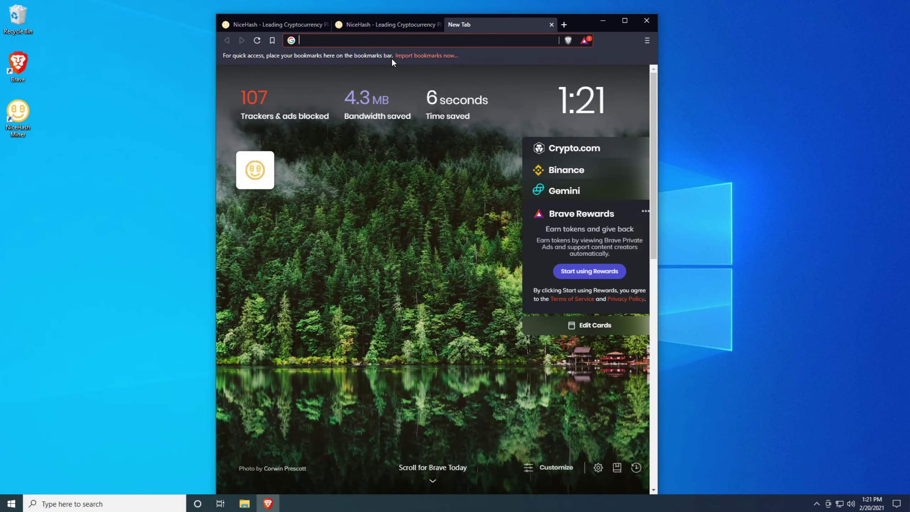
text(afterburner)
key(Return)
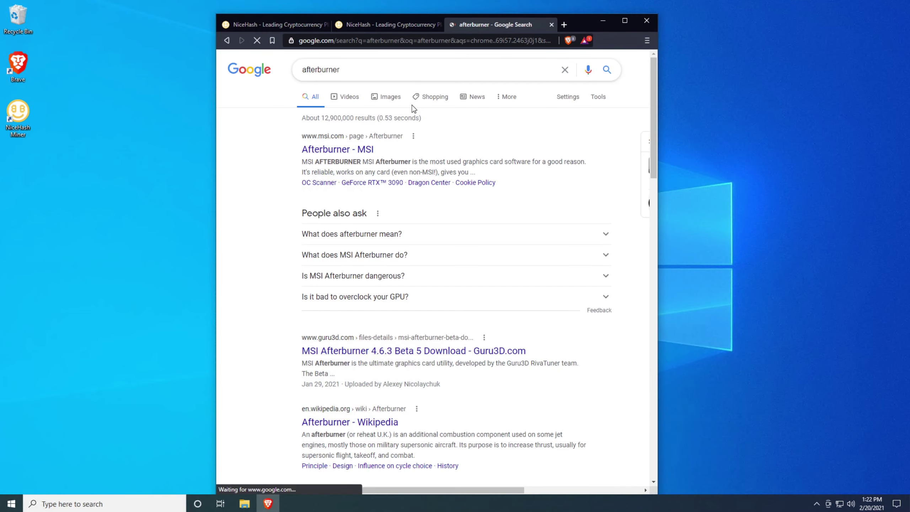
click(319, 153)
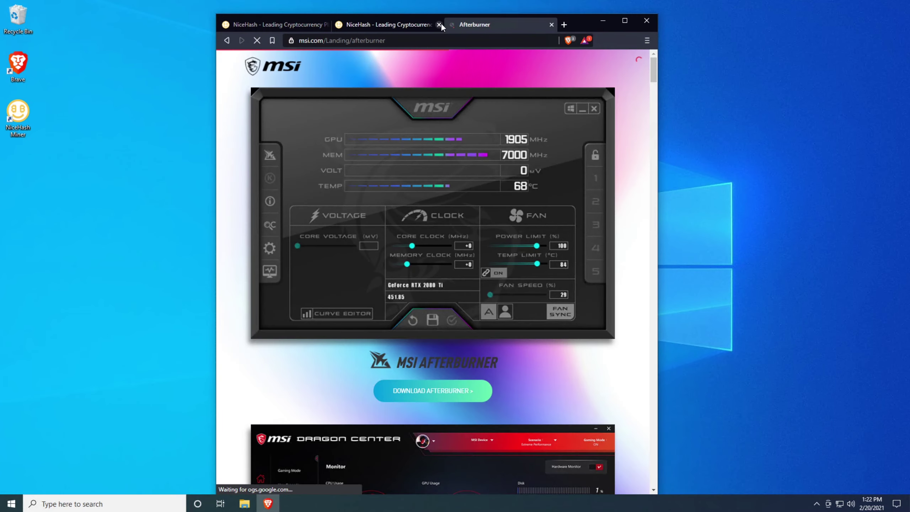
Step: Download MSIAfterburnerSetup.zip (48.1 MB) and save it to Downloads
click(441, 24)
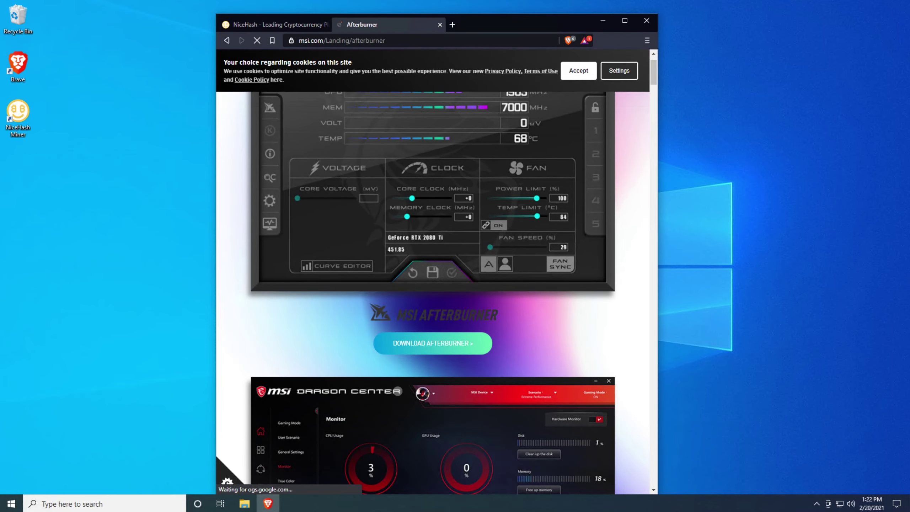
click(405, 337)
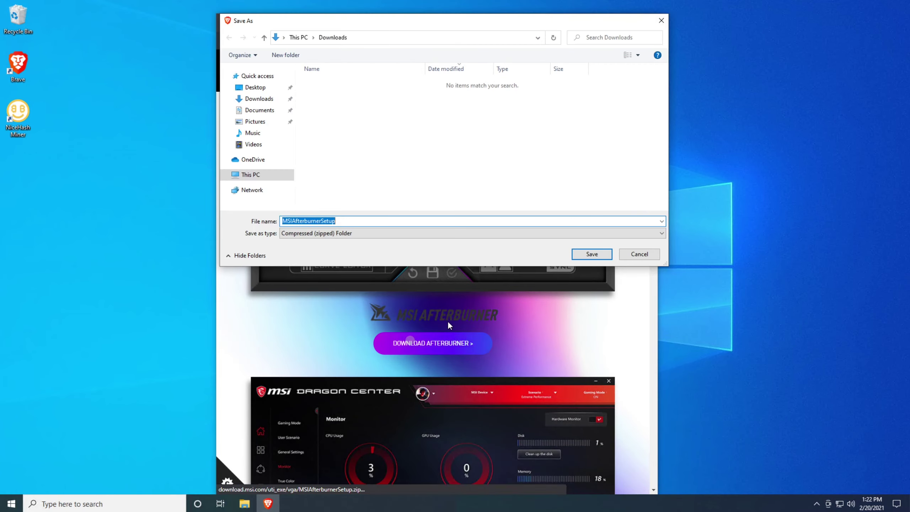
click(588, 254)
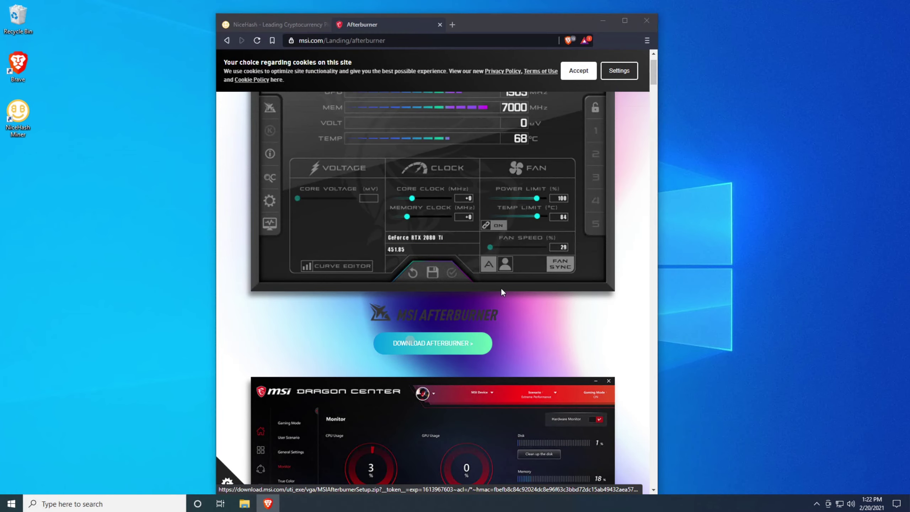
Step: Extract all files from MSIAfterburnerSetup.zip into the MSIAfterburnerSetup folder
click(328, 24)
click(237, 489)
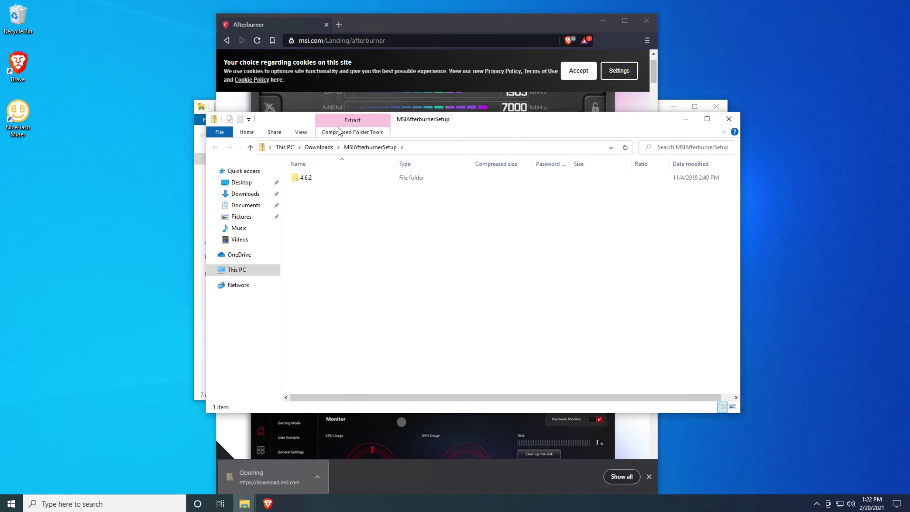
click(340, 133)
click(316, 154)
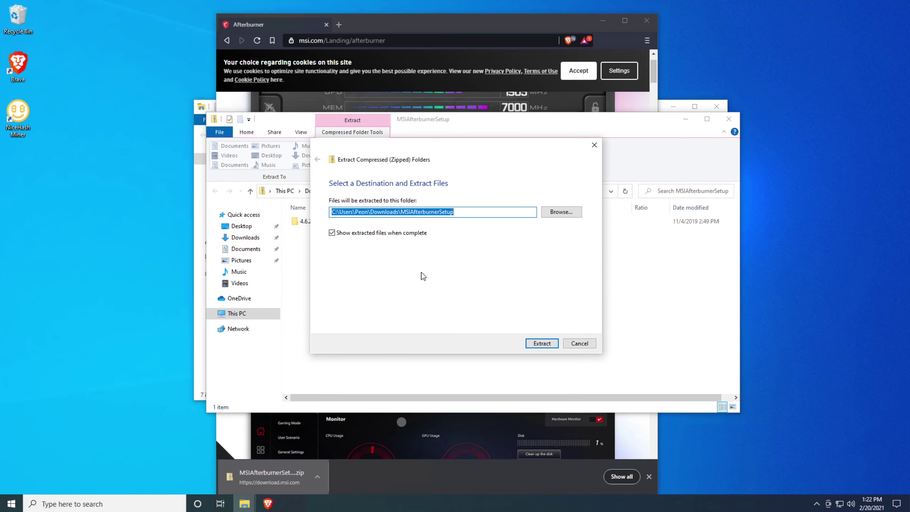
click(540, 343)
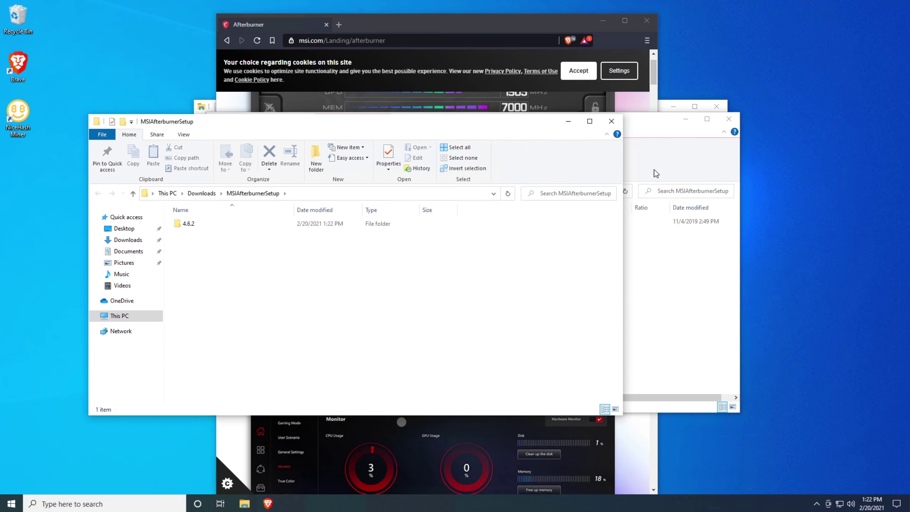
Step: Launch the MSIAfterburnerSetup462 installer from the 4.6.2 folder
double_click(193, 224)
click(208, 222)
double_click(208, 222)
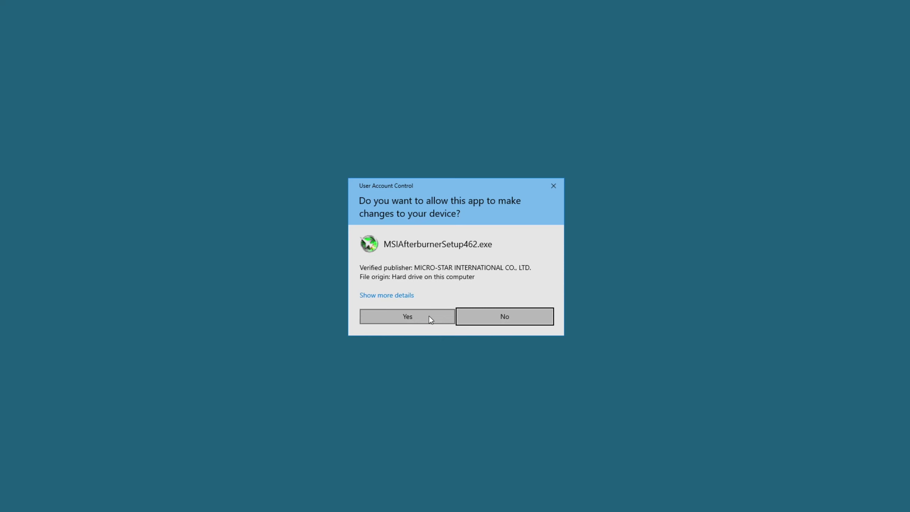
Step: Install MSI Afterburner 4.6.2 in English with default components and install location
click(429, 316)
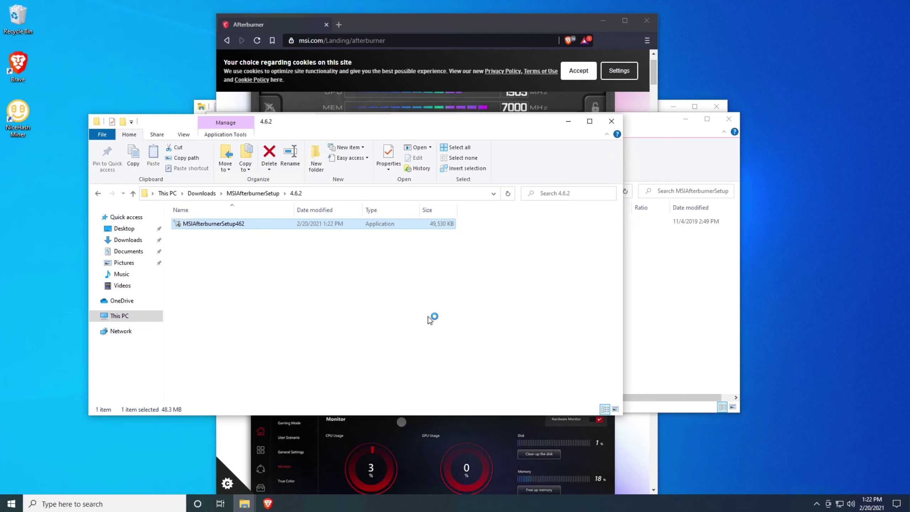
click(453, 275)
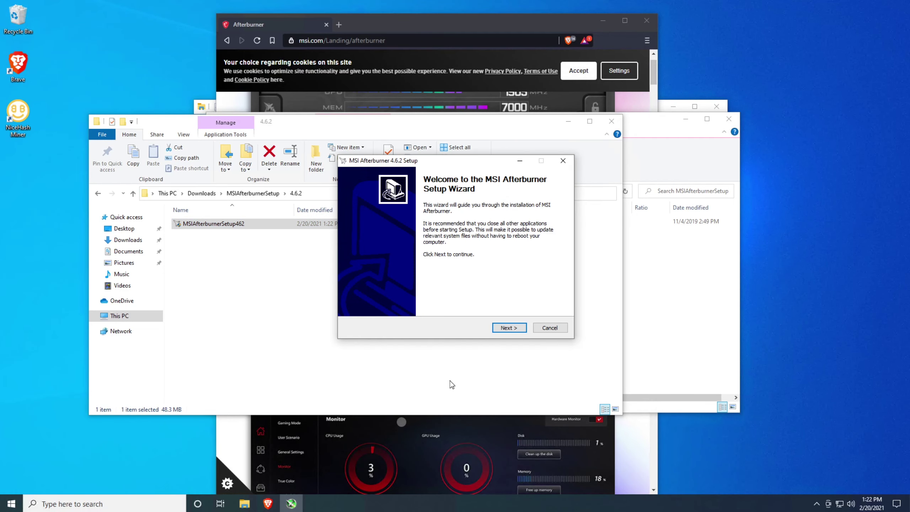
click(506, 327)
click(436, 301)
click(508, 327)
click(507, 329)
click(506, 329)
click(506, 329)
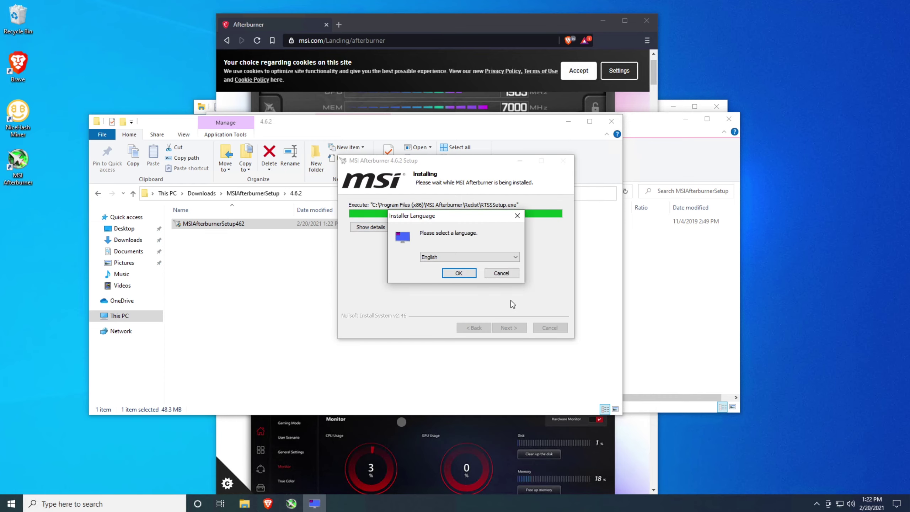
Step: Install RivaTuner Statistics Server 7.2.3 with defaults and finish without opening the readme
click(462, 273)
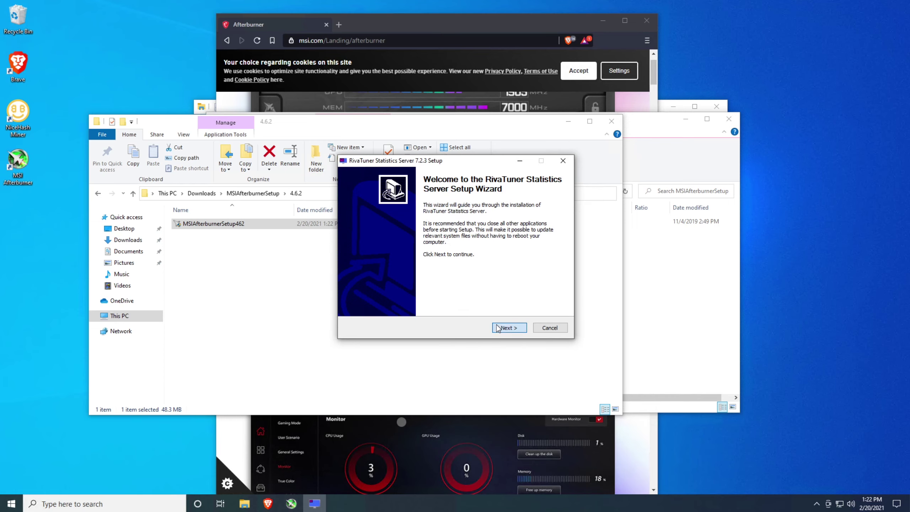
click(497, 328)
click(422, 301)
click(508, 326)
click(508, 327)
click(507, 326)
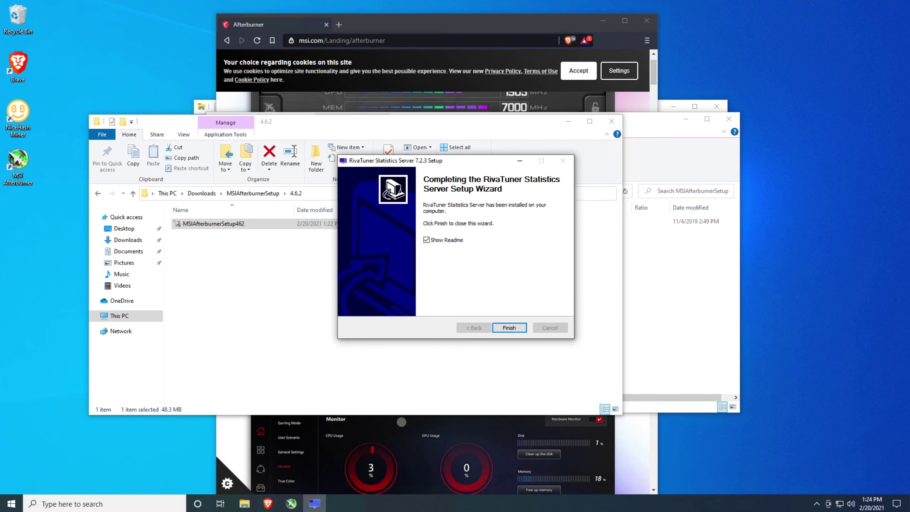
click(512, 328)
click(563, 271)
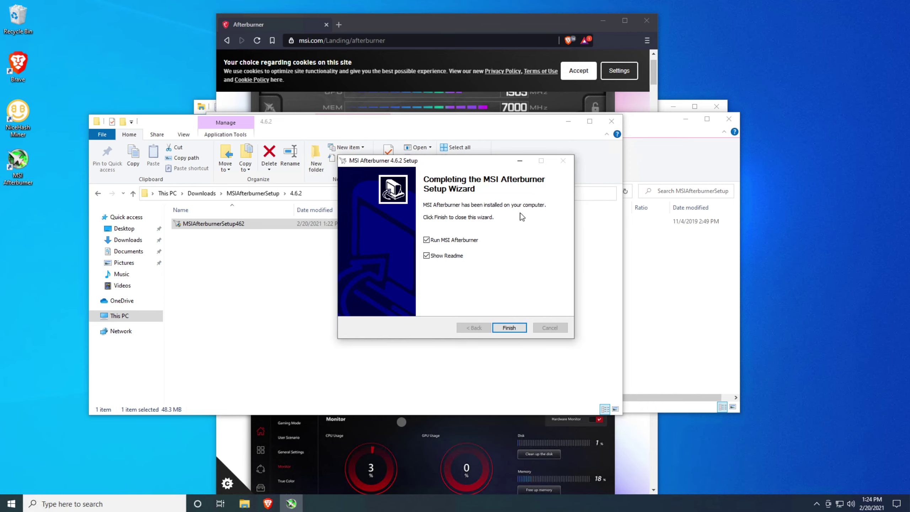
click(438, 256)
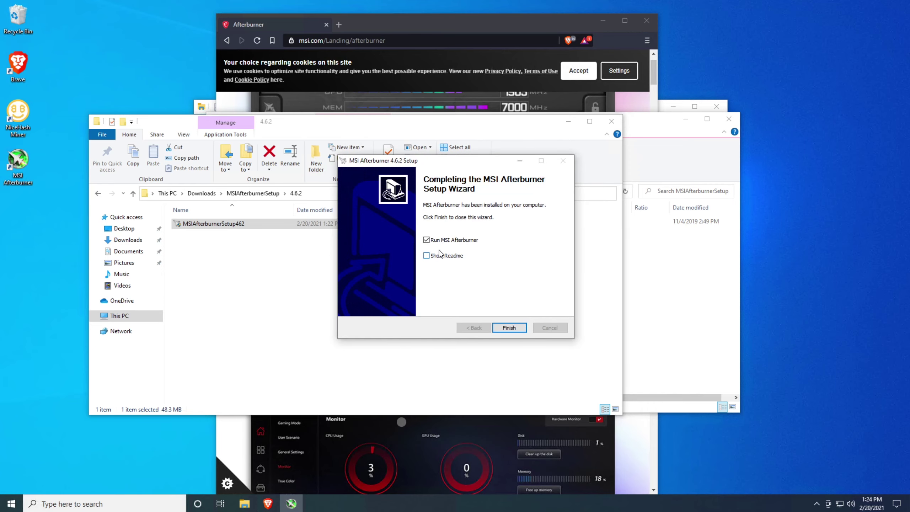
Step: Finish setup without the readme and close the Brave and File Explorer windows
click(514, 327)
click(611, 122)
click(728, 119)
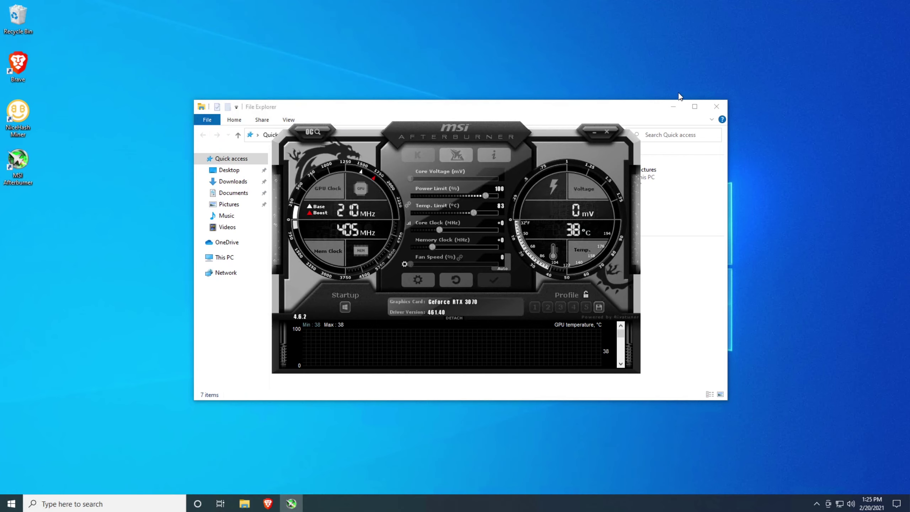
click(722, 103)
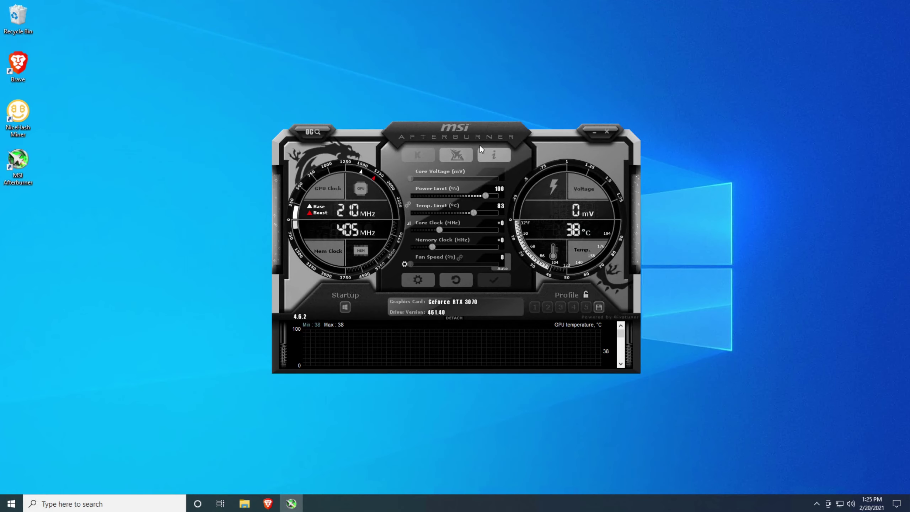
Step: Park the Afterburner window at the desktop's top-left and start NiceHash Miner
drag(465, 121, 456, 104)
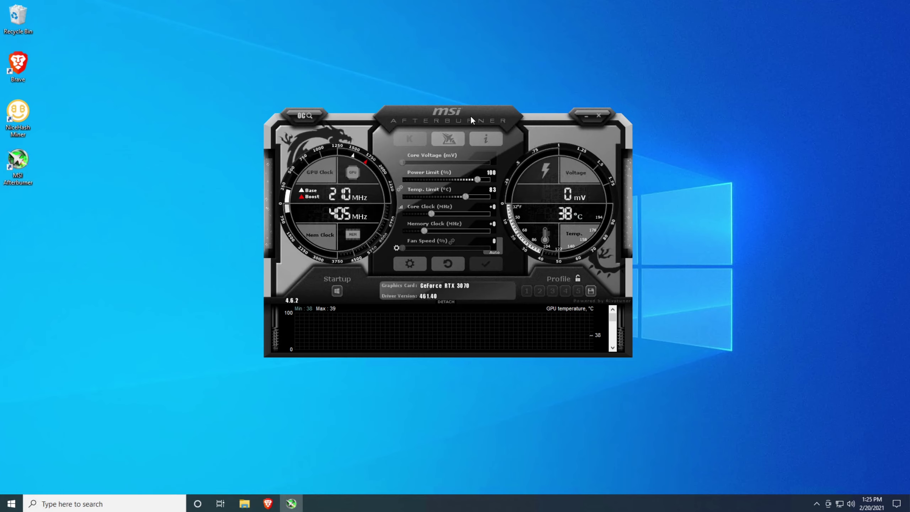
drag(472, 118, 304, 33)
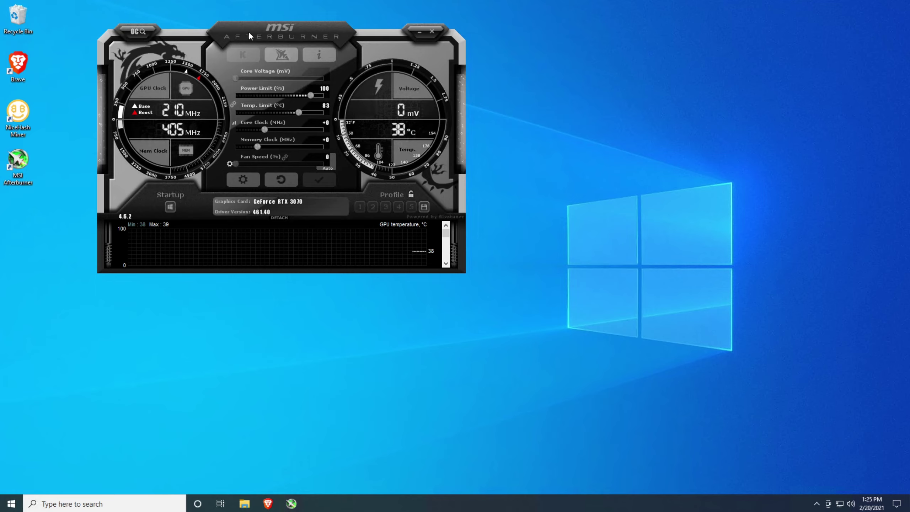
drag(249, 32, 229, 23)
click(17, 114)
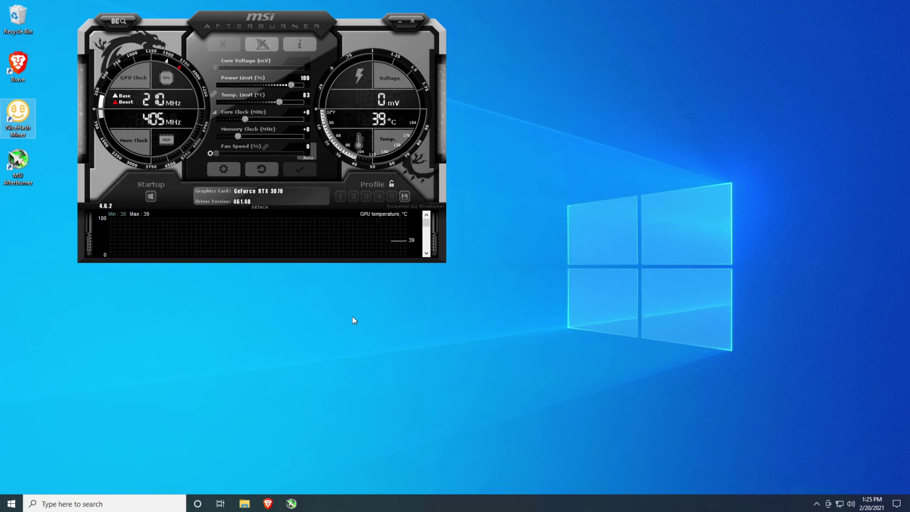
Step: Turn off the CPU device in NiceHash Miner's Devices list so only the RTX 3070 mines
drag(278, 84, 682, 55)
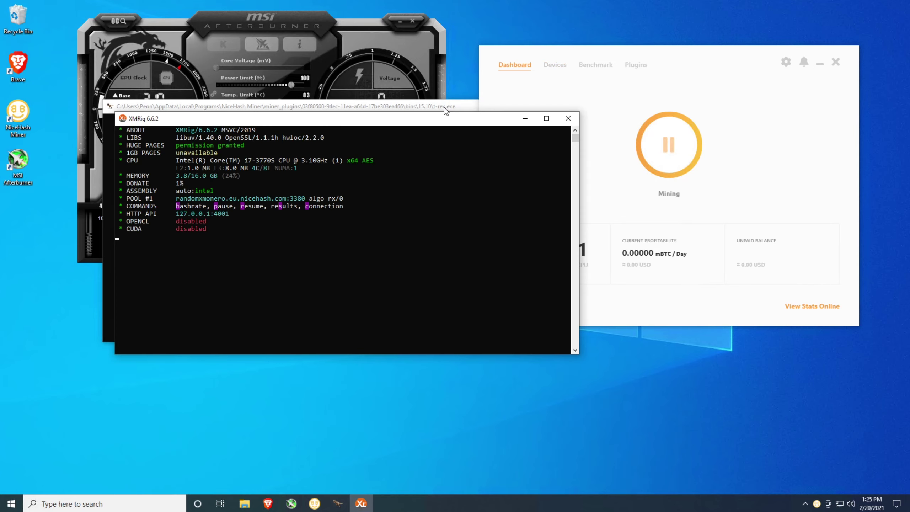
click(557, 59)
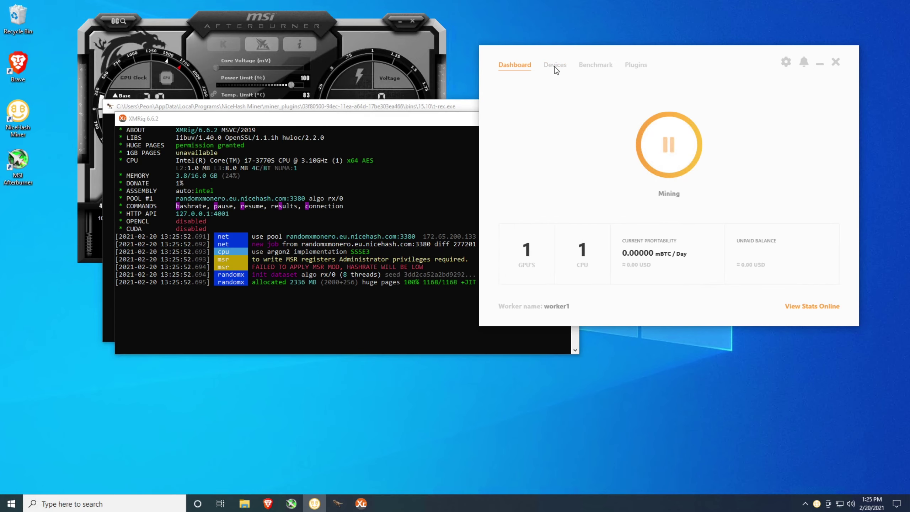
click(556, 66)
click(786, 200)
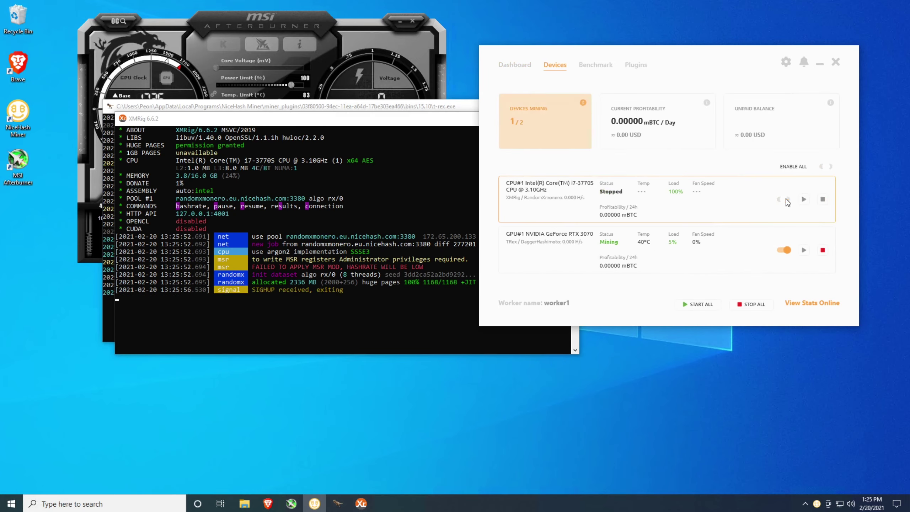
click(517, 67)
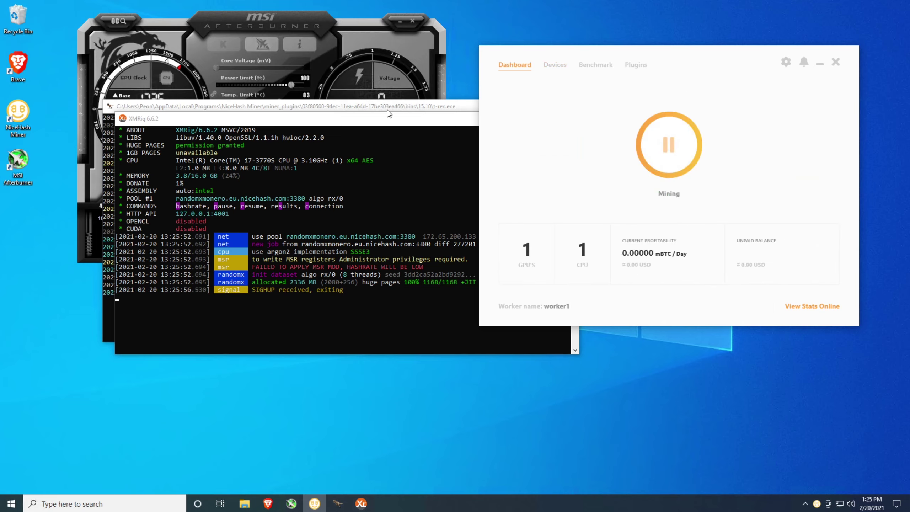
Step: Arrange t-rex console at lower right, NiceHash at top right, Afterburner at top left
drag(300, 107, 634, 260)
drag(664, 55, 717, 1)
key(super+Down)
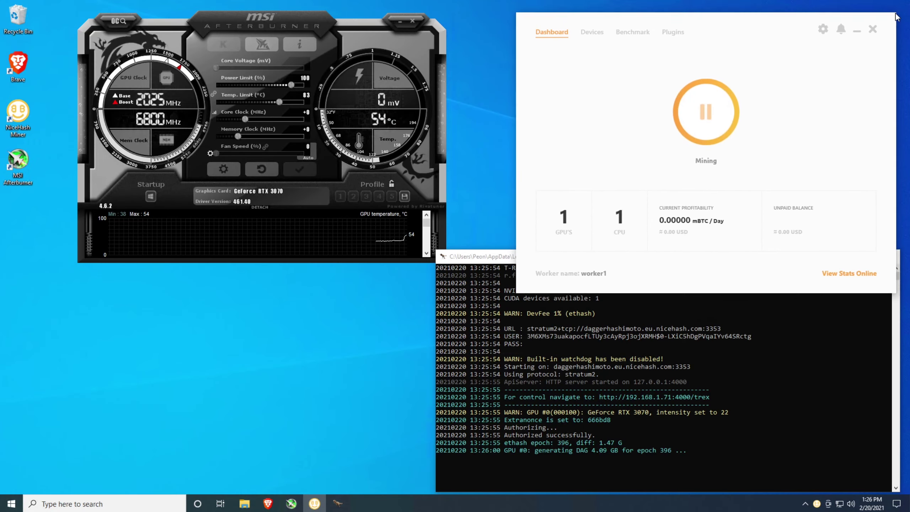
click(553, 271)
drag(557, 261, 553, 256)
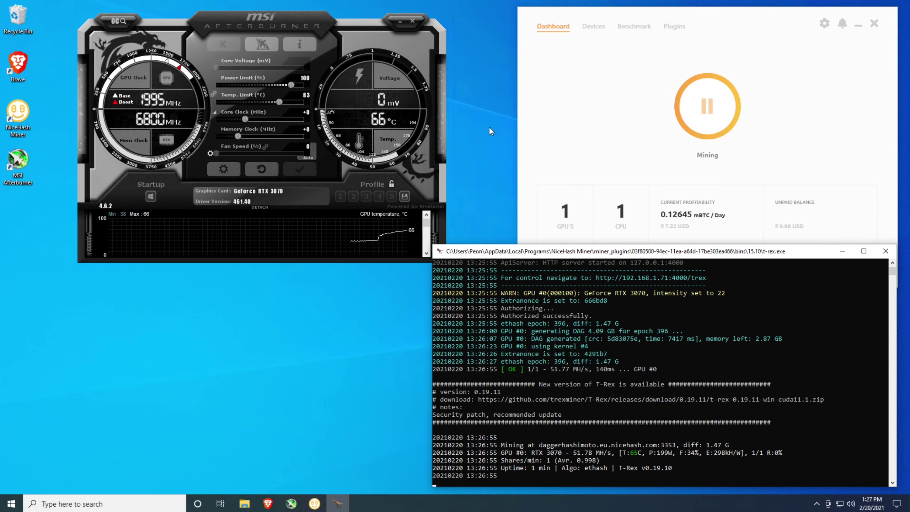
drag(256, 20, 230, 16)
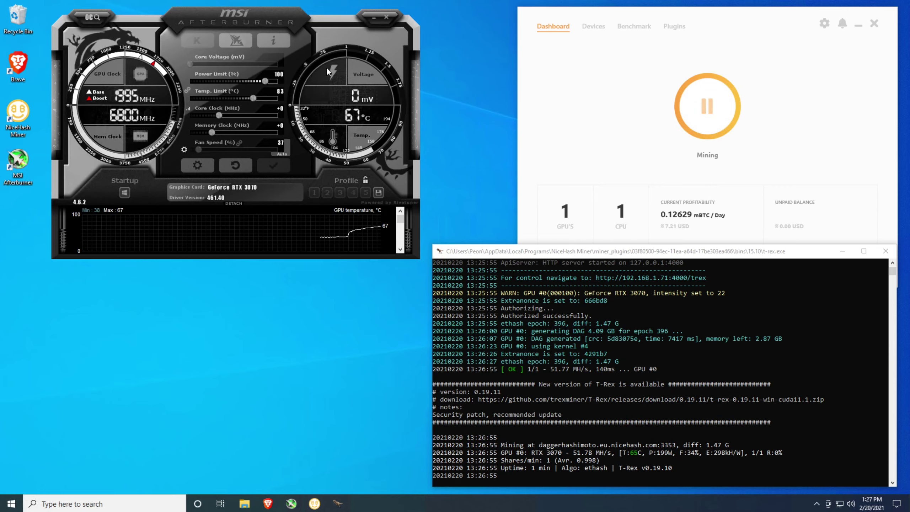
Step: Unlink power and temperature limits and drag the Power Limit slider down to 86%
click(186, 89)
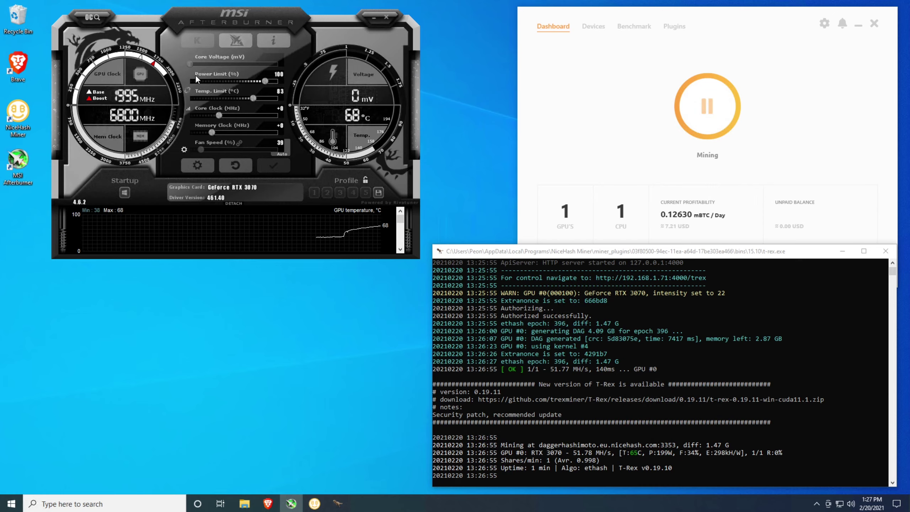
click(269, 81)
double_click(264, 83)
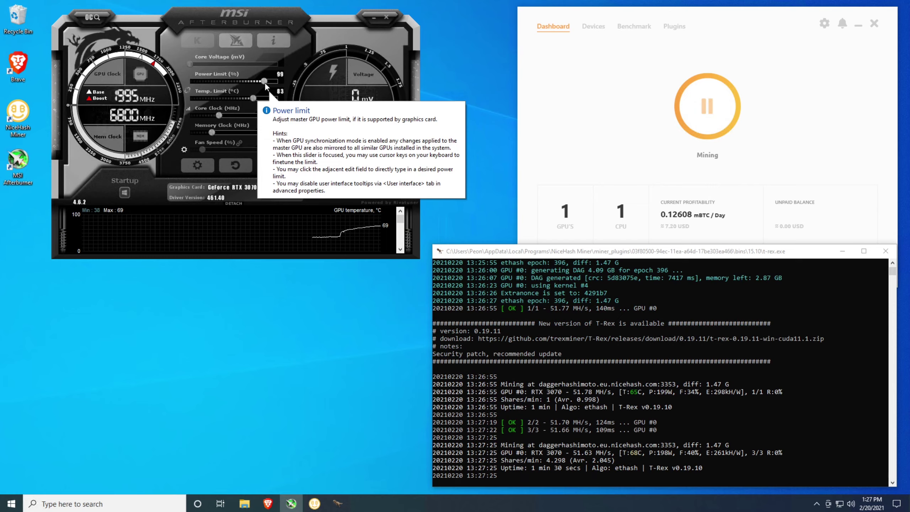
drag(265, 83, 239, 81)
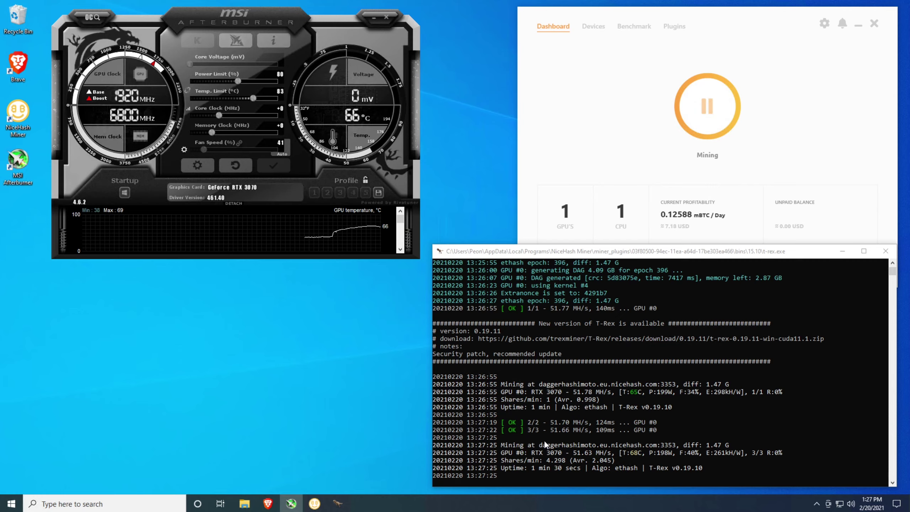
mouse_move(374, 231)
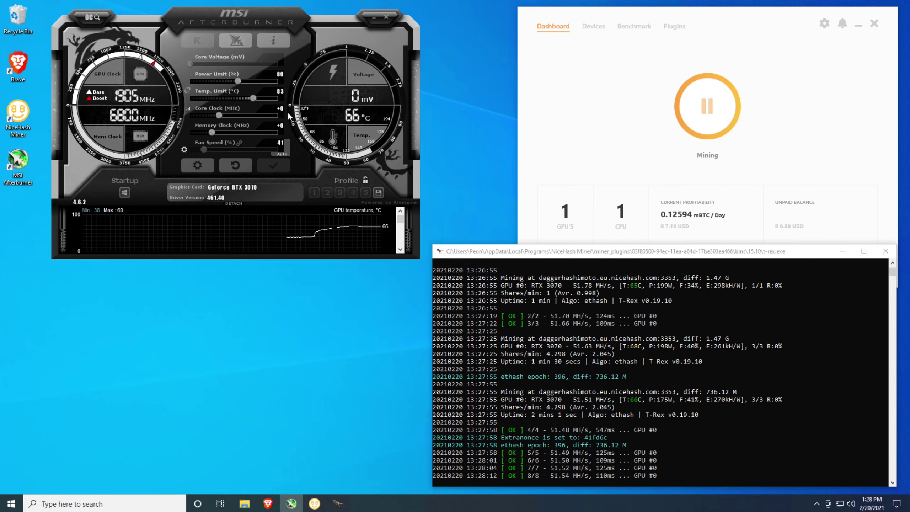
Step: Enter and apply a +800 MHz memory clock offset, cancelling a later 1200 entry
text(800)
key(Return)
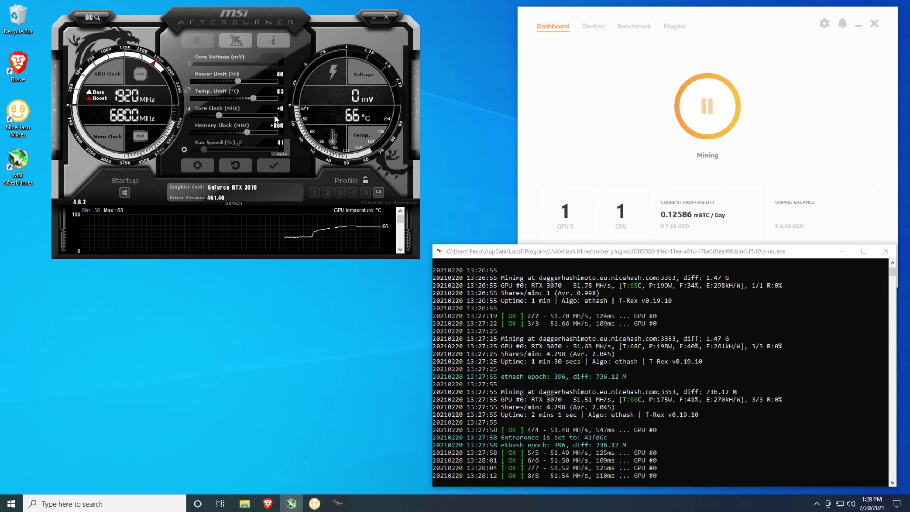
click(275, 168)
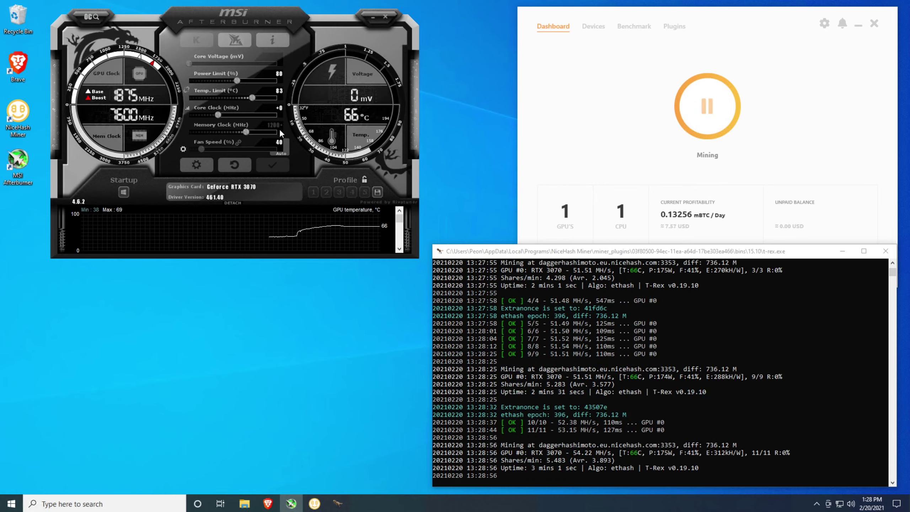
key(Escape)
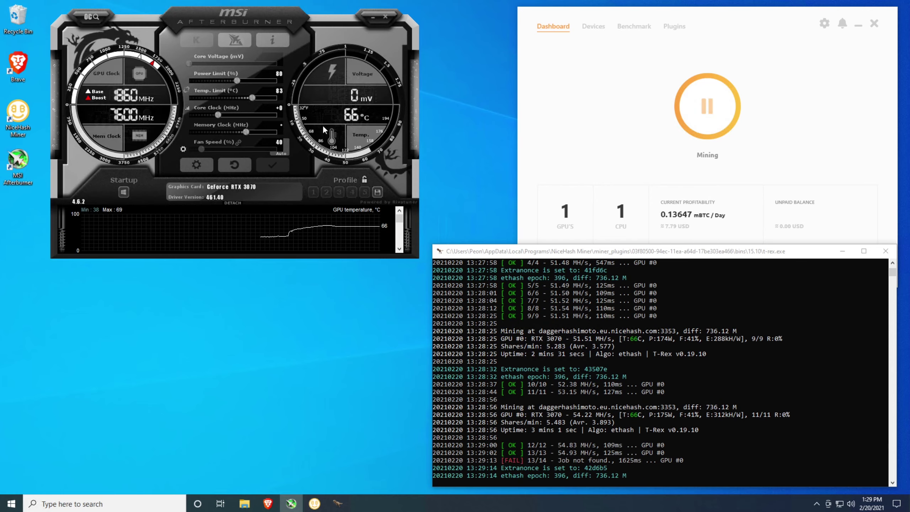
Step: Enter 900 in the Memory Clock field for a +900 MHz offset (7700 MHz)
text(900)
key(Return)
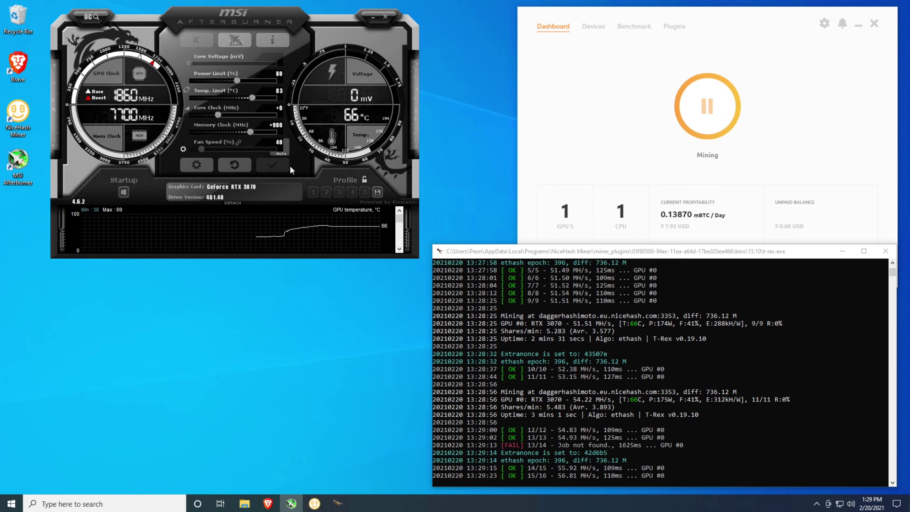
mouse_move(670, 232)
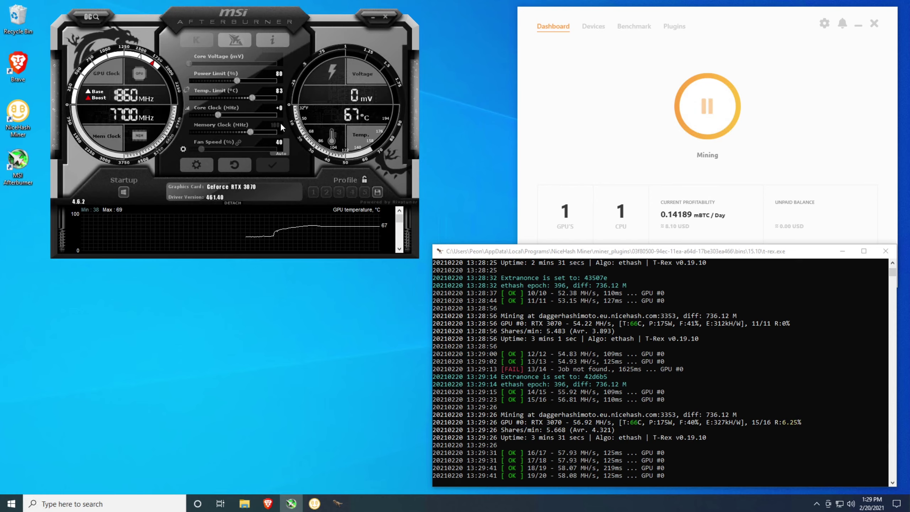
Step: Apply a +1000 MHz memory offset, then raise it to +1200 (8000 MHz)
key(Return)
text(1000)
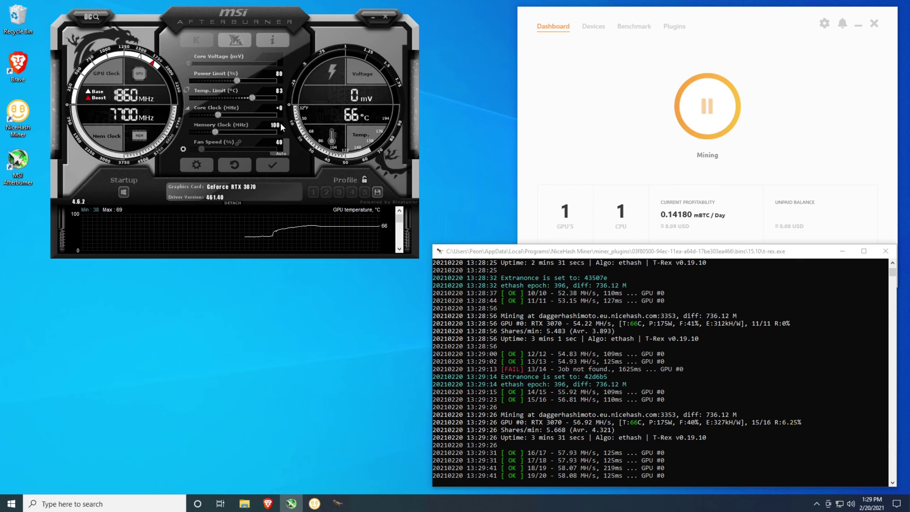
key(Return)
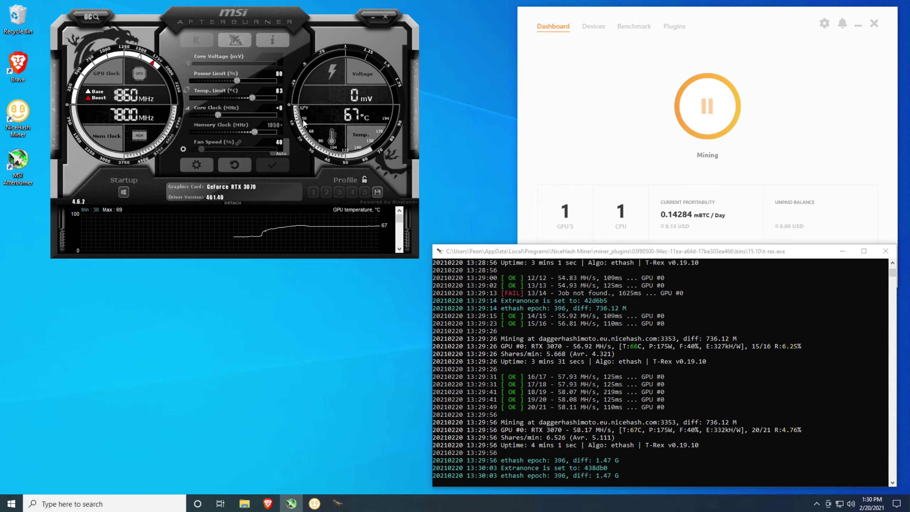
click(280, 163)
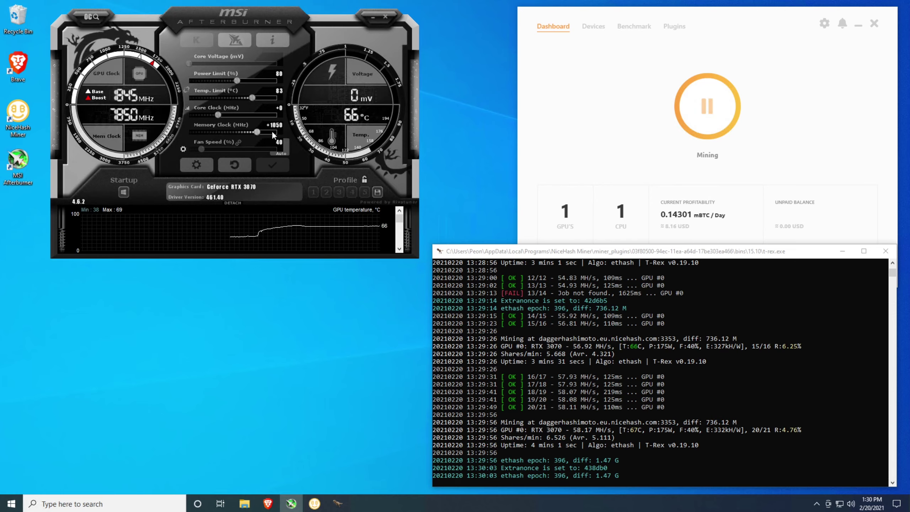
click(280, 165)
text(200)
key(Return)
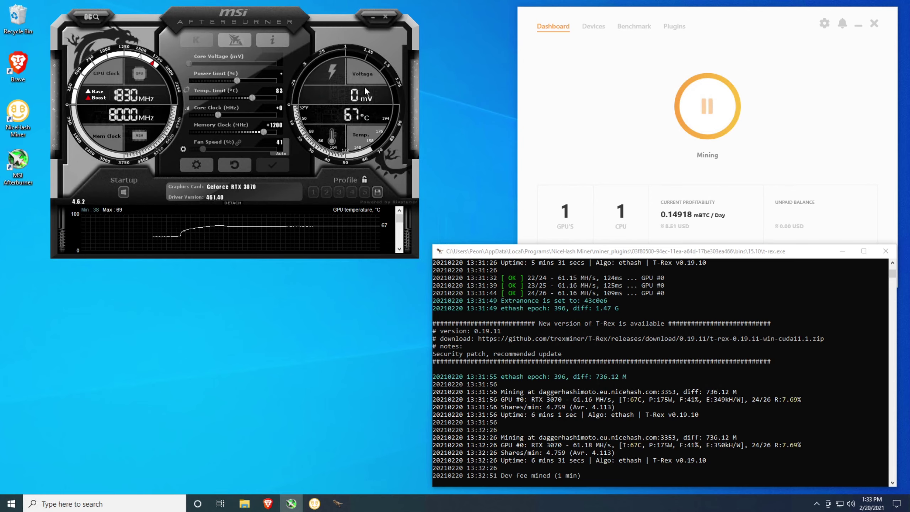
Step: Enter 75 in the Power Limit (%) box to cap the GPU at 75%
text(75)
key(Return)
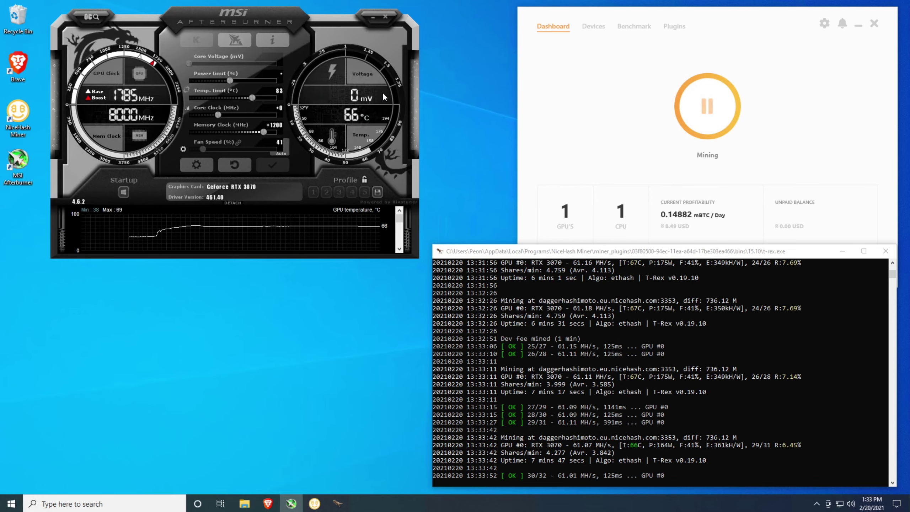
Step: Enter 70 as the power limit and apply it in Afterburner
text(70)
key(Return)
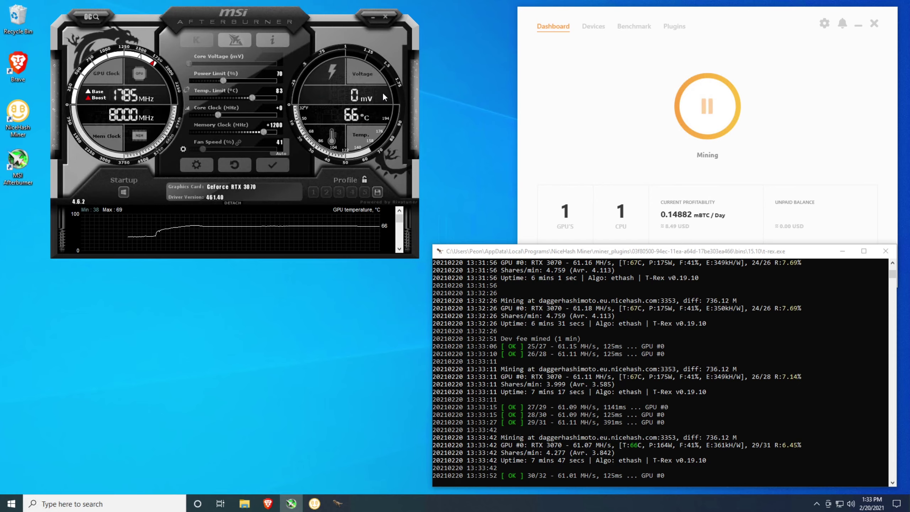
click(279, 165)
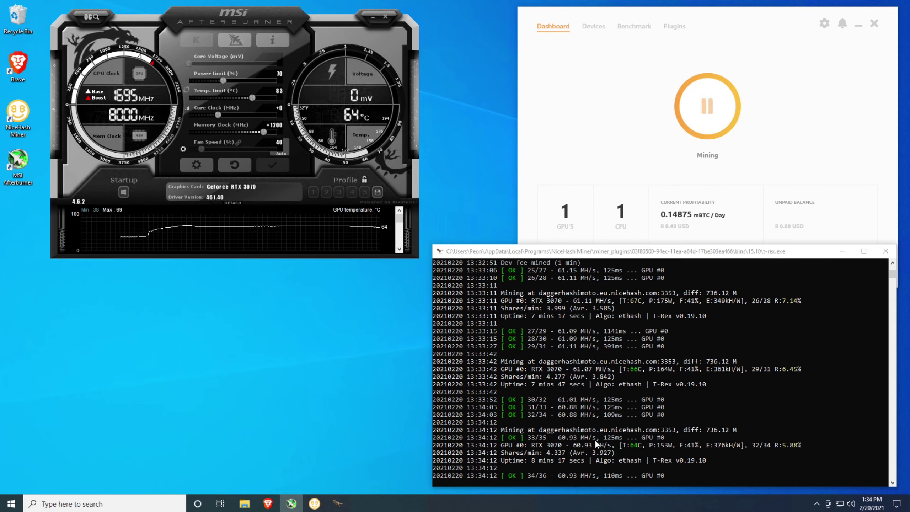
Step: Check the T-Rex miner console for the hashrate, about 60.98 MH/s at 153 W
click(573, 475)
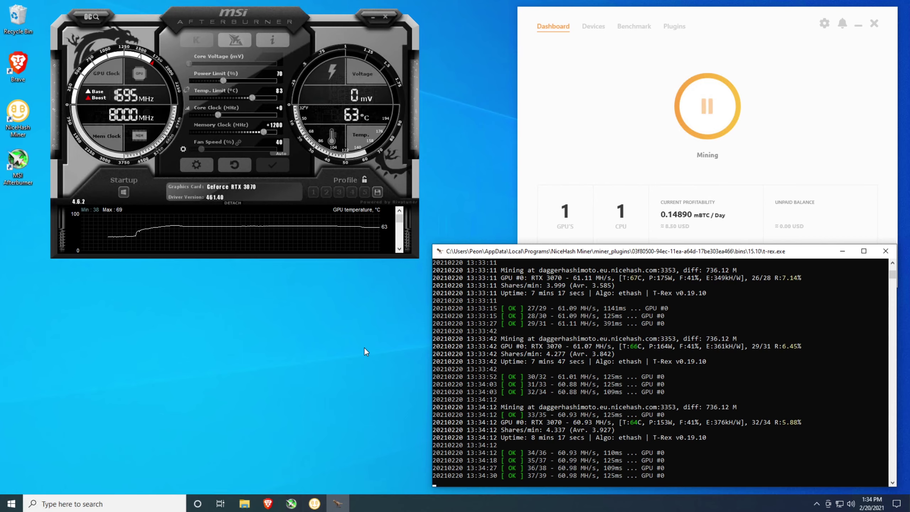
drag(558, 14, 572, 8)
click(444, 253)
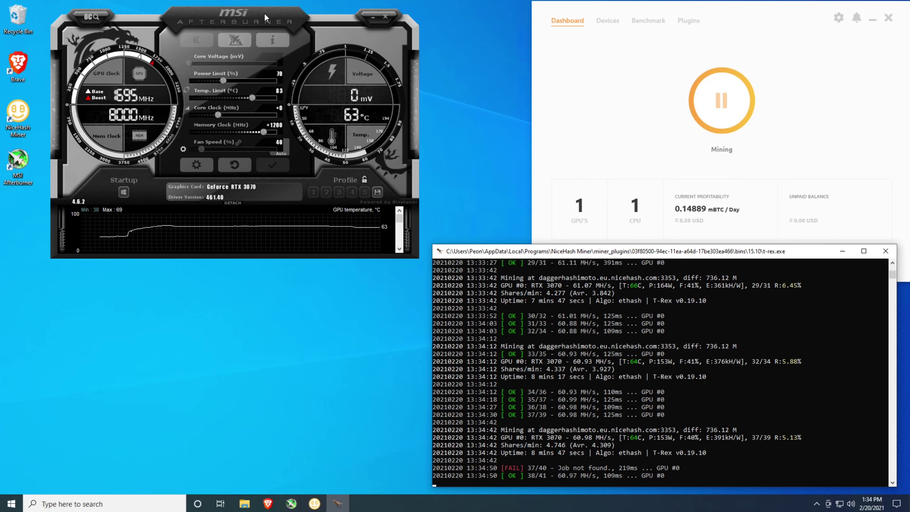
Step: Lower the Afterburner power limit to 65% and apply it, dropping power draw to 142 W
drag(265, 13, 258, 11)
click(274, 75)
text(65)
key(Return)
click(265, 164)
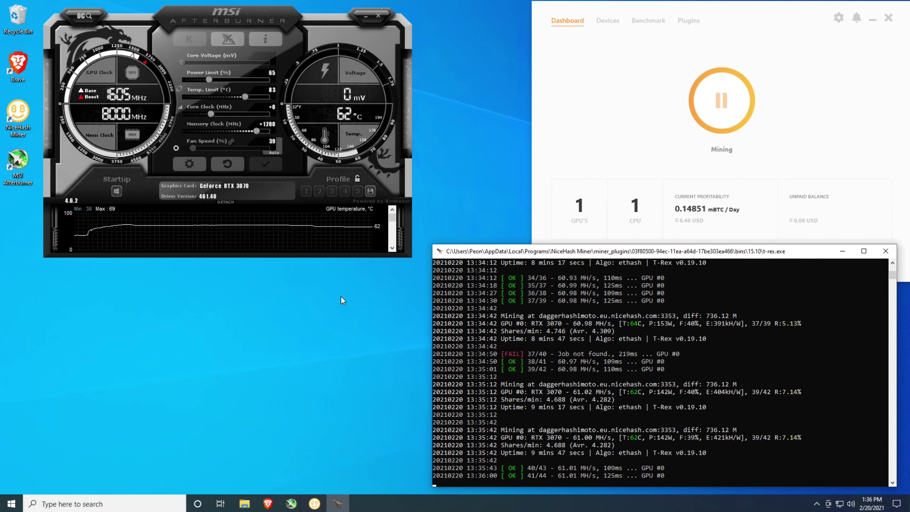
Step: Shift the Afterburner window slightly up while mining continues at the 65% power limit
drag(371, 36, 373, 33)
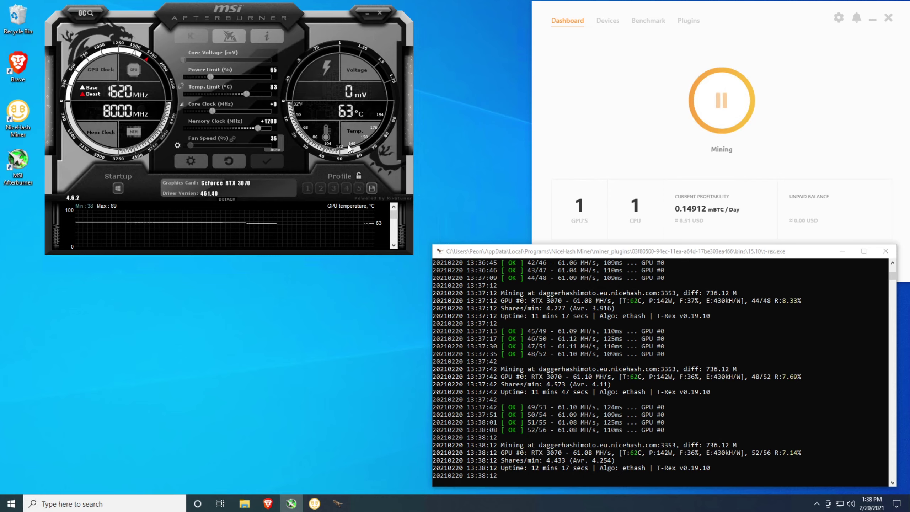
Step: Set the core clock offset to -200 and apply it, bringing the GPU clock to about 1485 MHz
drag(214, 111, 205, 112)
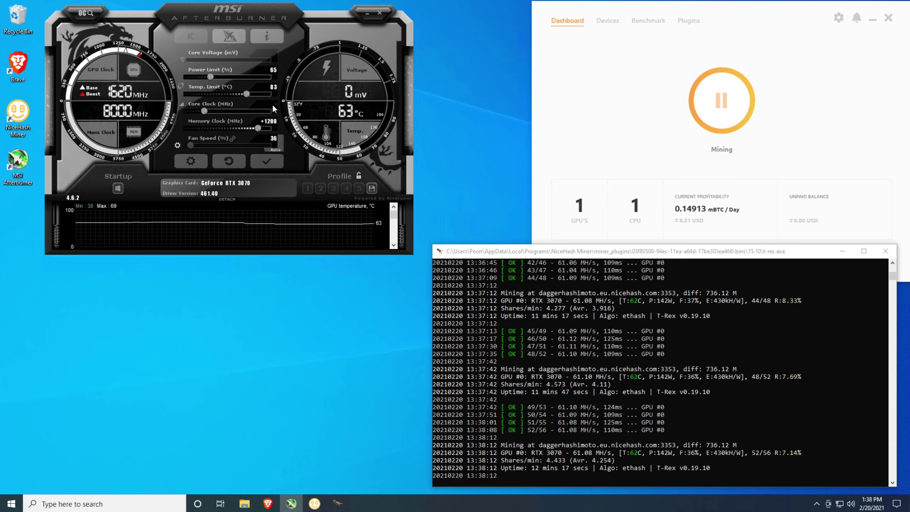
key(Return)
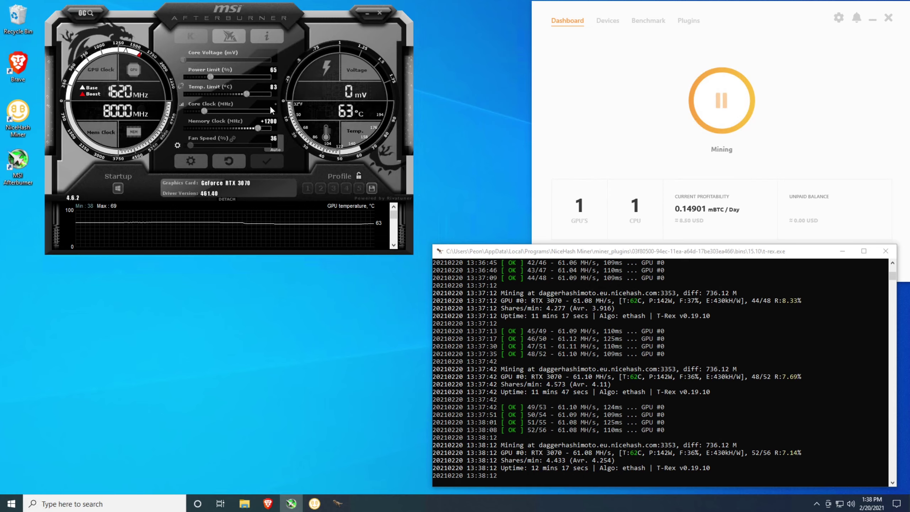
click(270, 105)
text(-200)
key(Return)
click(269, 157)
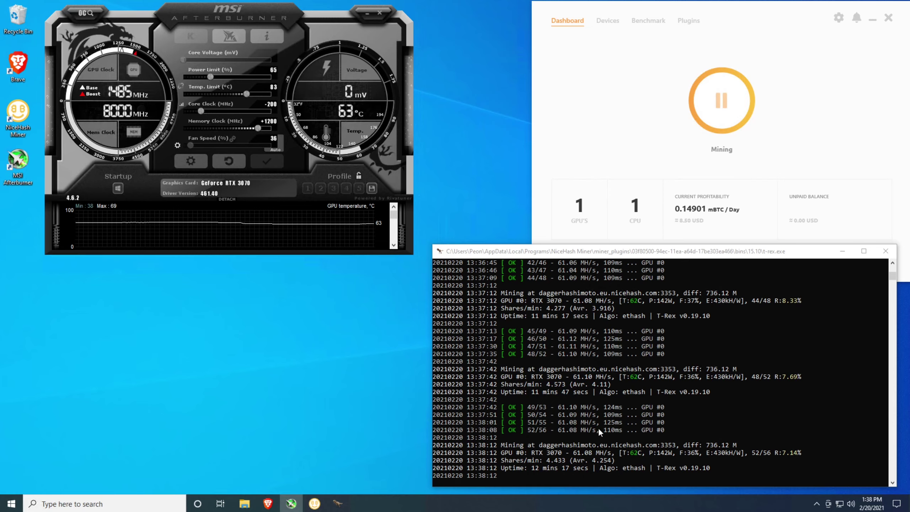